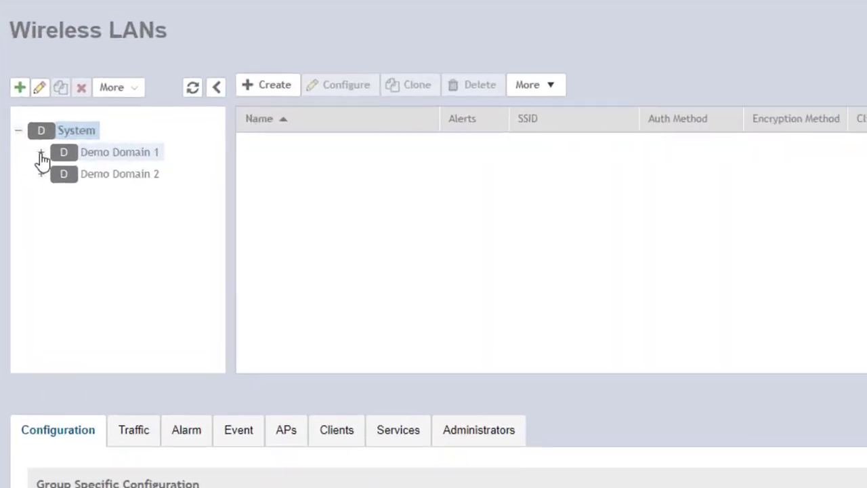
# Start a new WLAN configuration in Demo Zone 1 of Demo Domain 1, with name and SSID set to Test WLAN.
pyautogui.click(40, 154)
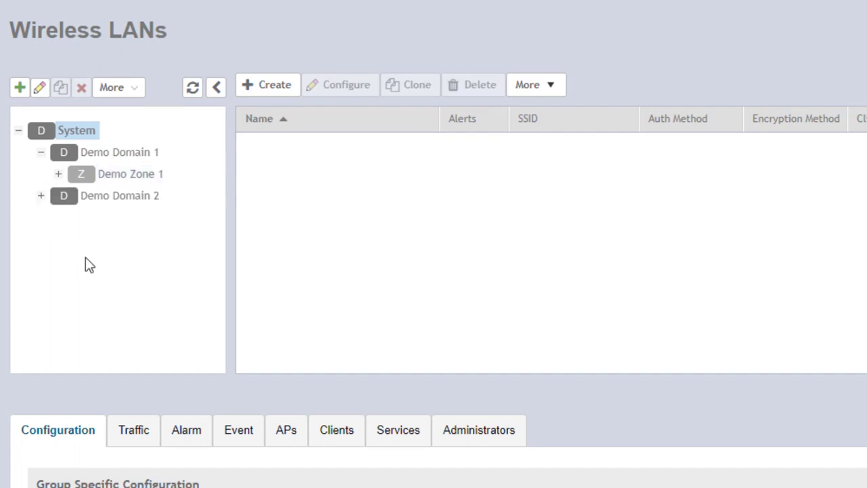
pyautogui.click(131, 178)
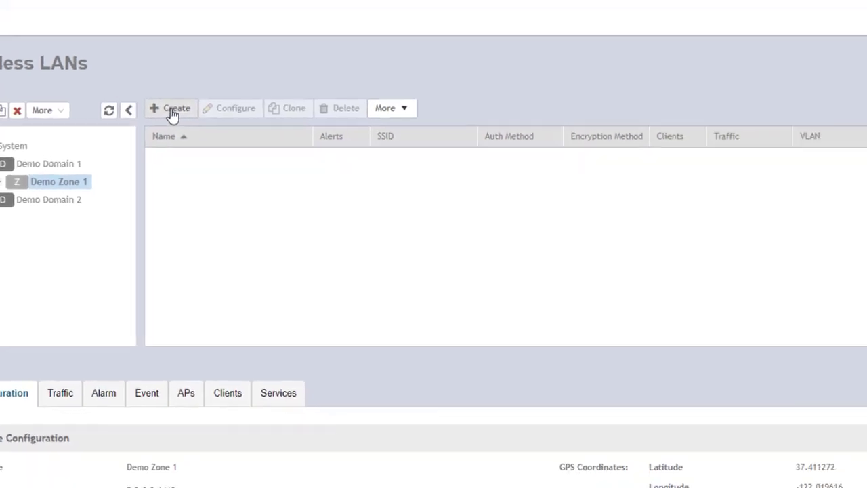
pyautogui.click(265, 93)
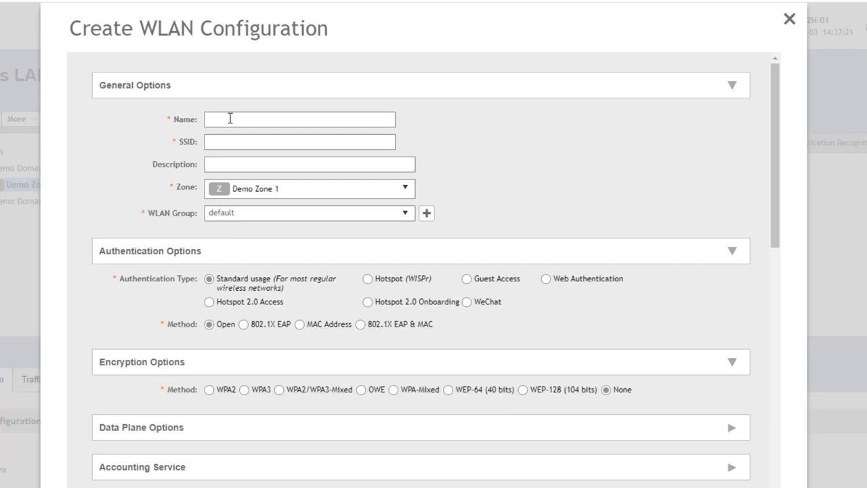
pyautogui.write('Test WLAN')
pyautogui.click(405, 190)
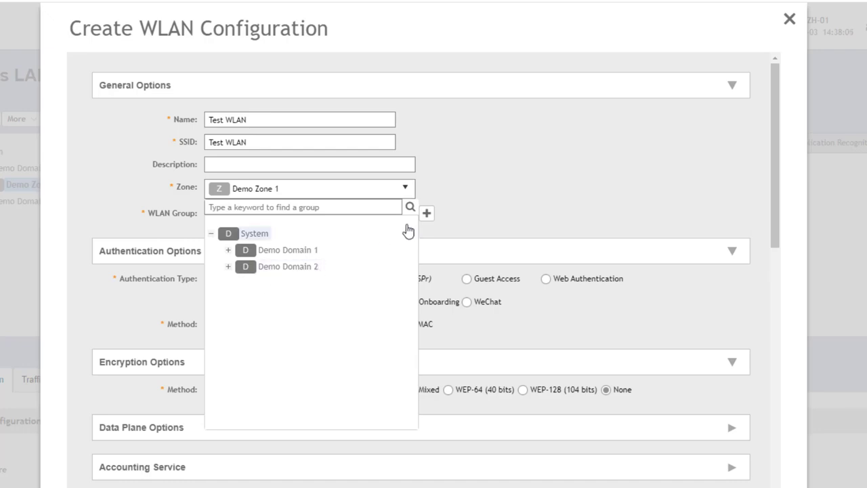
pyautogui.click(570, 148)
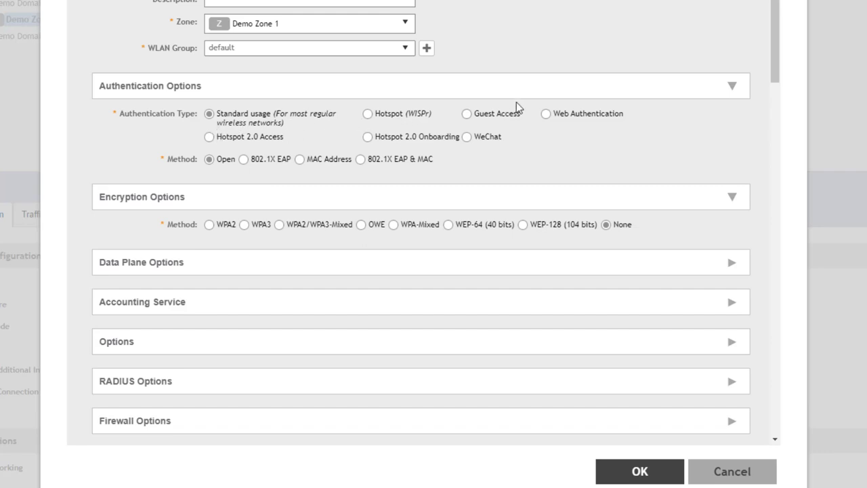
# Preview the Web Authentication and Hotspot (WISPr) authentication types with their portal settings, and return the type to Standard usage.
pyautogui.click(546, 114)
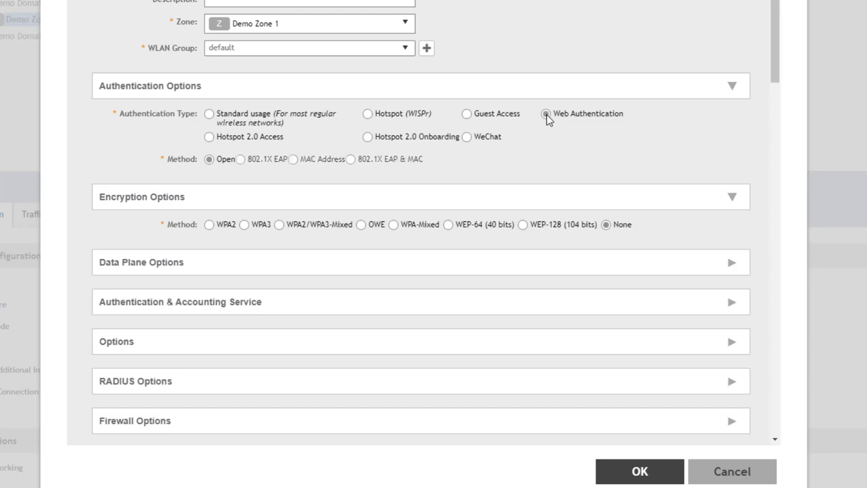
pyautogui.click(732, 304)
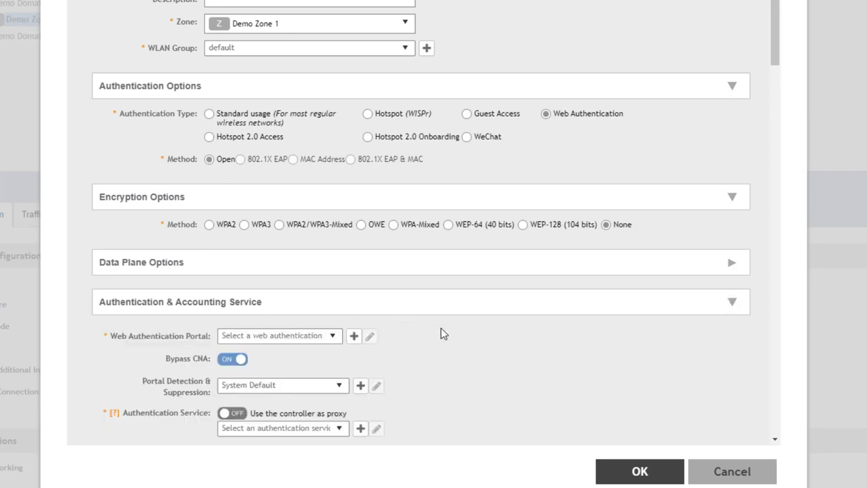
pyautogui.scroll(-1, 440, 332)
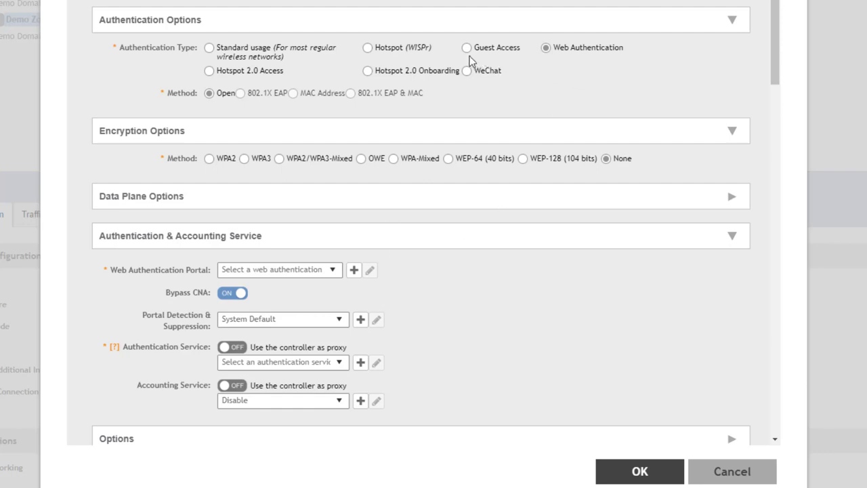
pyautogui.click(370, 54)
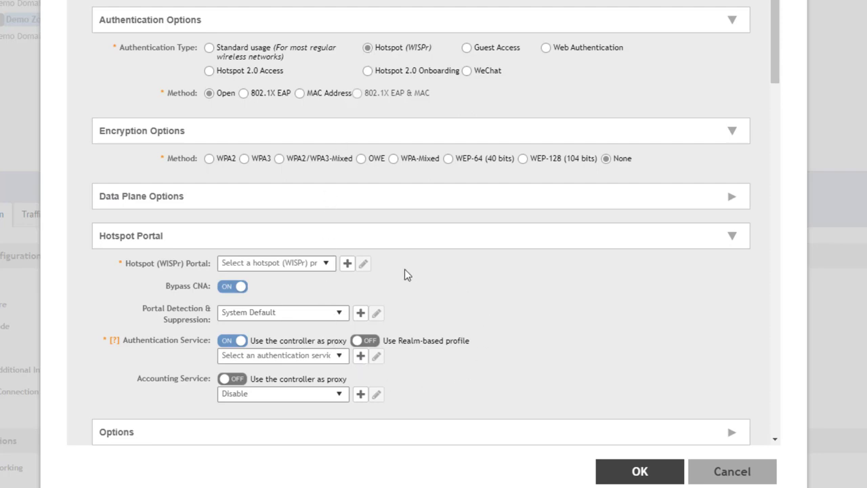
pyautogui.click(209, 48)
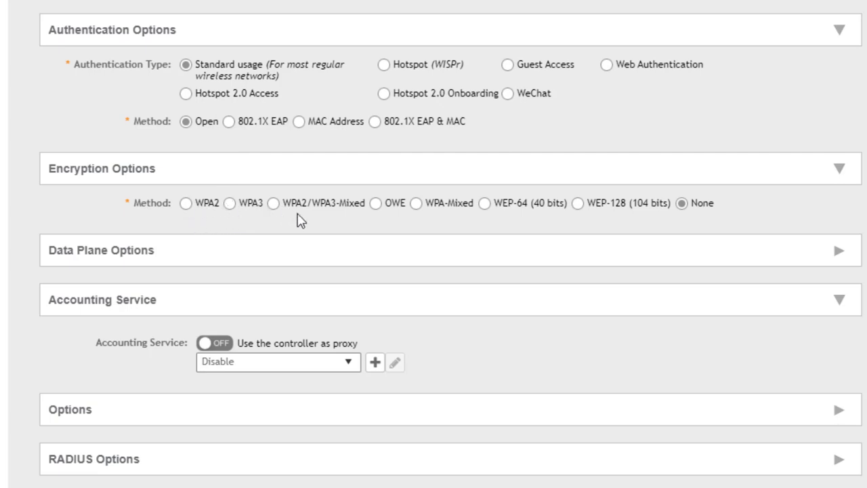
# Set the encryption method to WPA2 with AES and enter the WLAN passphrase, checking it in plain text before hiding it again.
pyautogui.click(187, 206)
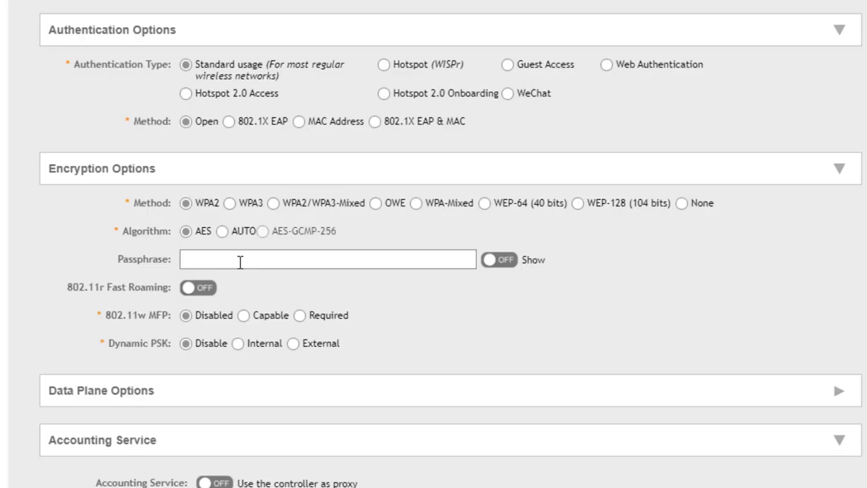
pyautogui.write('•')
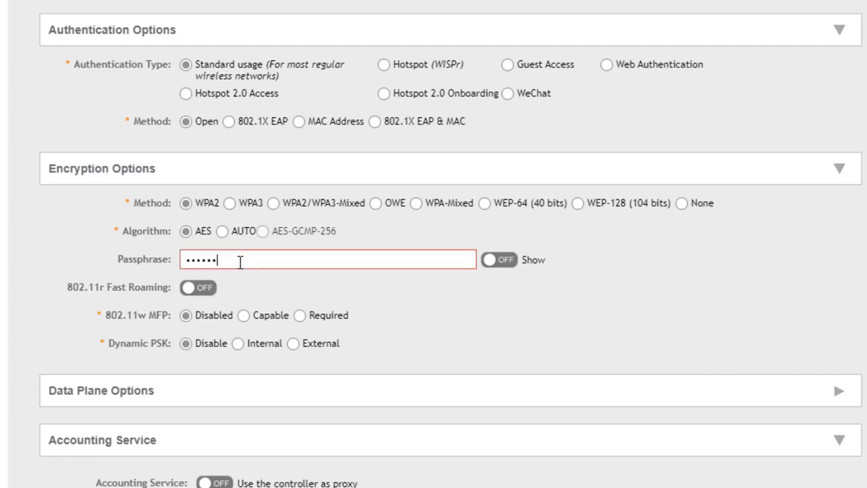
pyautogui.write('•')
pyautogui.click(503, 261)
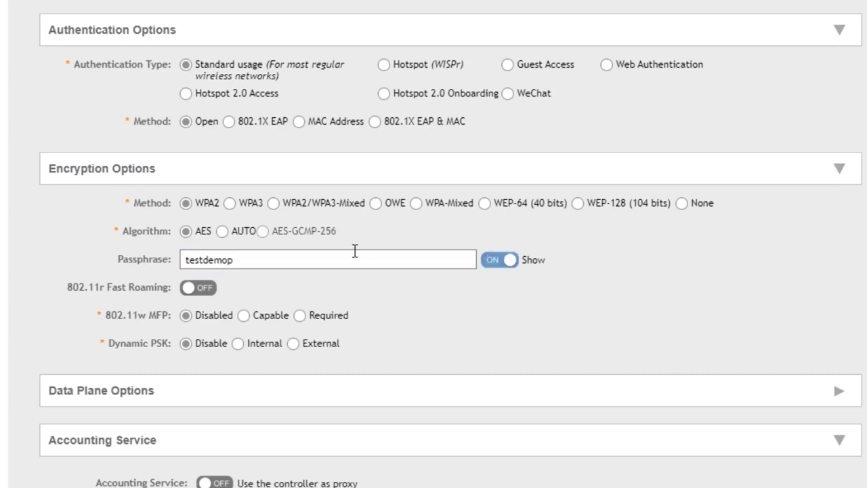
pyautogui.press('BackSpace')
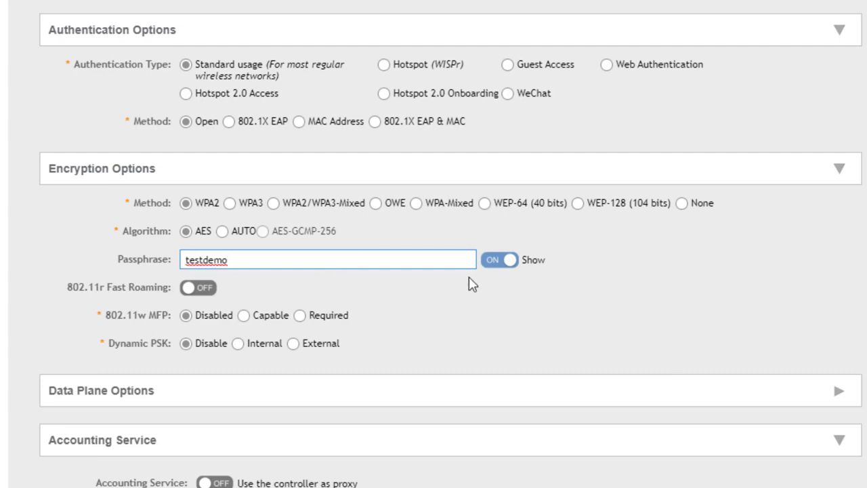
pyautogui.click(491, 264)
pyautogui.click(491, 263)
pyautogui.click(491, 264)
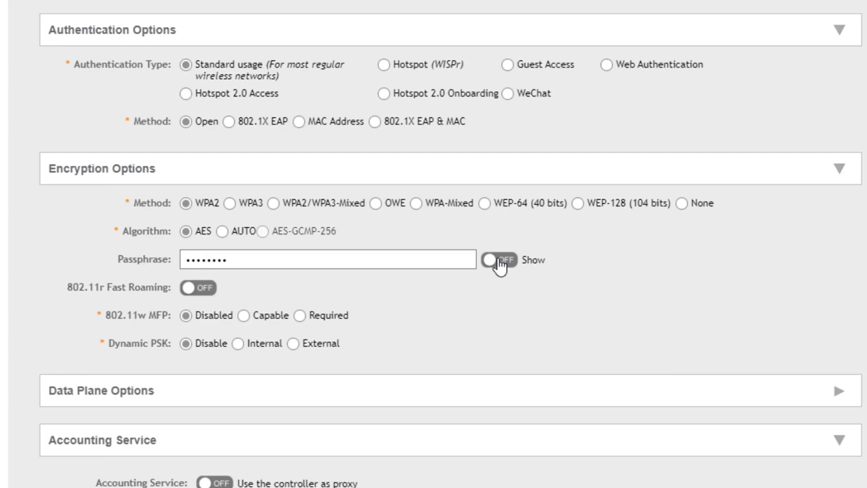
pyautogui.click(499, 265)
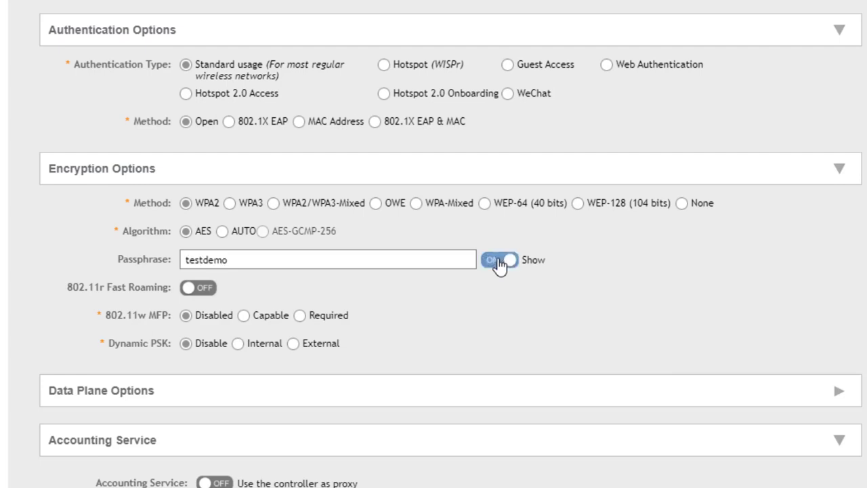
pyautogui.click(500, 265)
# Expand the Data Plane Options and Firewall Options, and enable Application Recognition & Control.
pyautogui.scroll(-1, 606, 249)
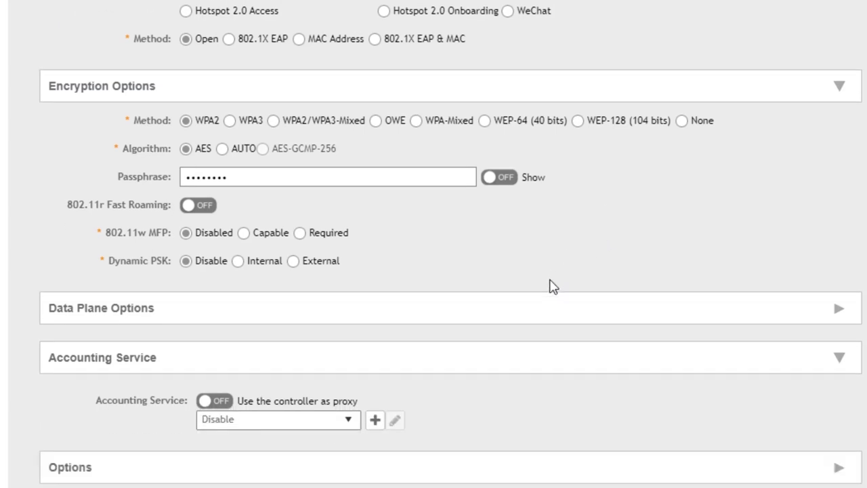
pyautogui.click(605, 309)
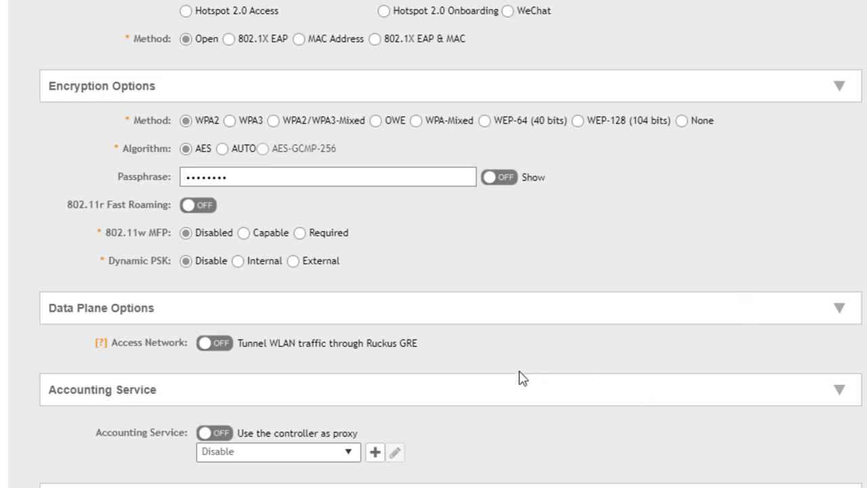
pyautogui.scroll(-3, 521, 378)
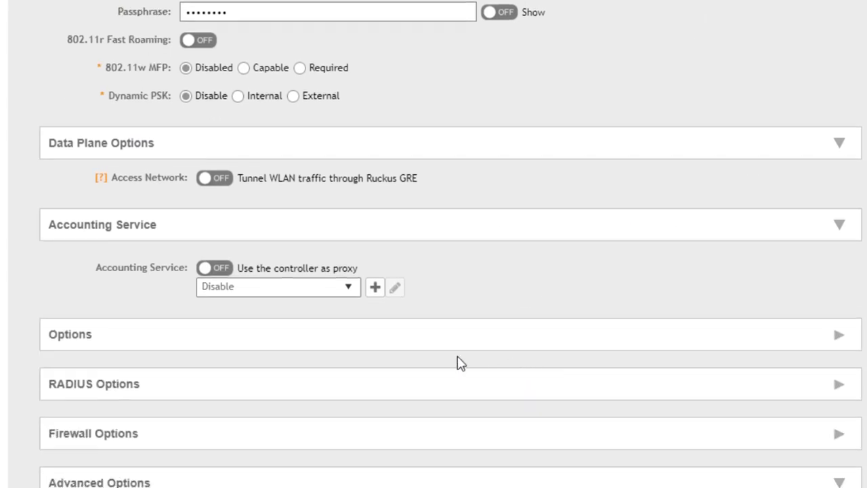
pyautogui.click(468, 442)
pyautogui.scroll(-6, 691, 263)
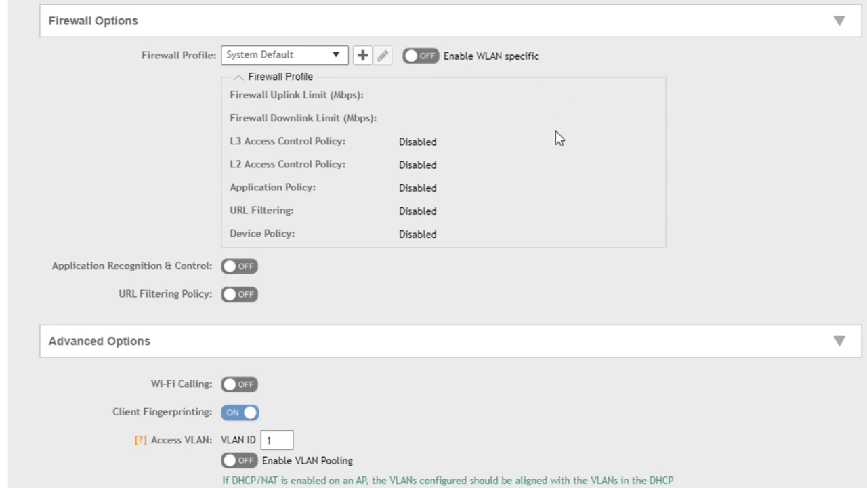
pyautogui.click(243, 273)
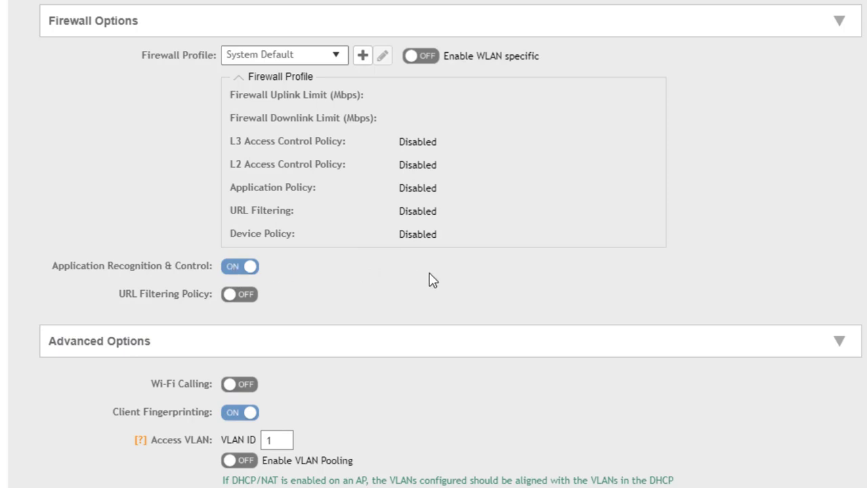
# Preview the Wi-Fi Calling profile settings in the advanced options, and turn Wi-Fi Calling back off.
pyautogui.scroll(-3, 434, 277)
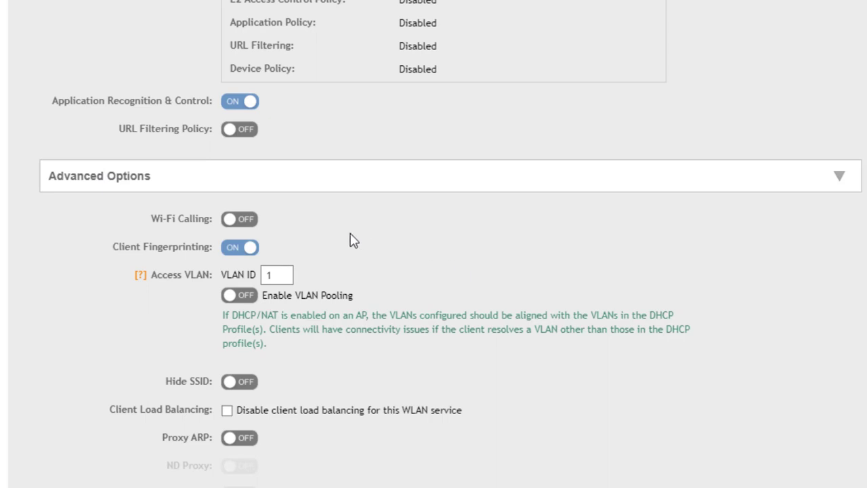
pyautogui.click(245, 221)
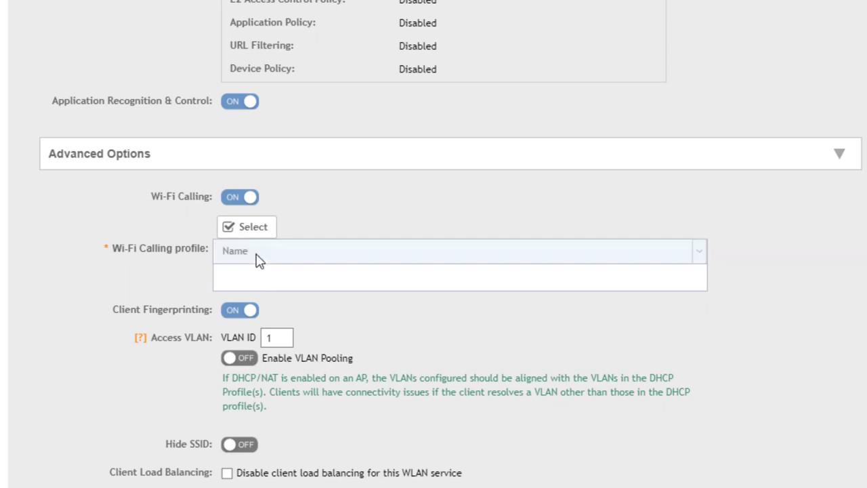
pyautogui.click(240, 198)
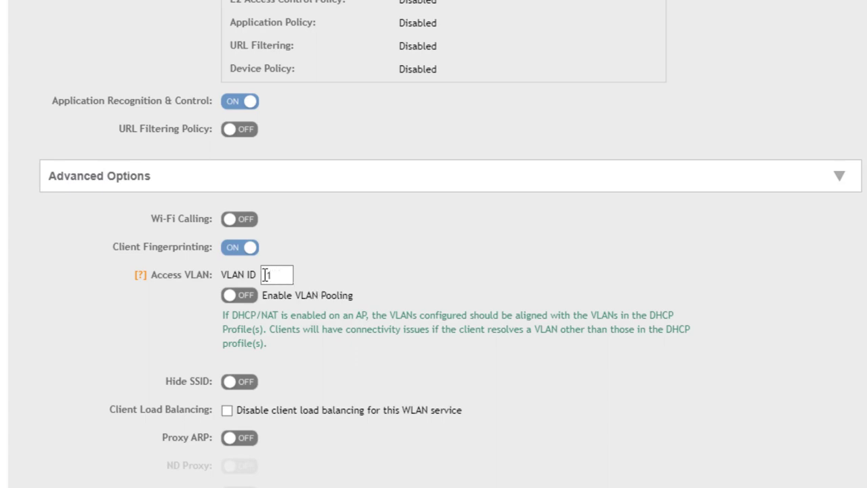
# Review the remaining advanced options of the Test WLAN without changing them, and save the WLAN configuration.
pyautogui.scroll(-3, 399, 339)
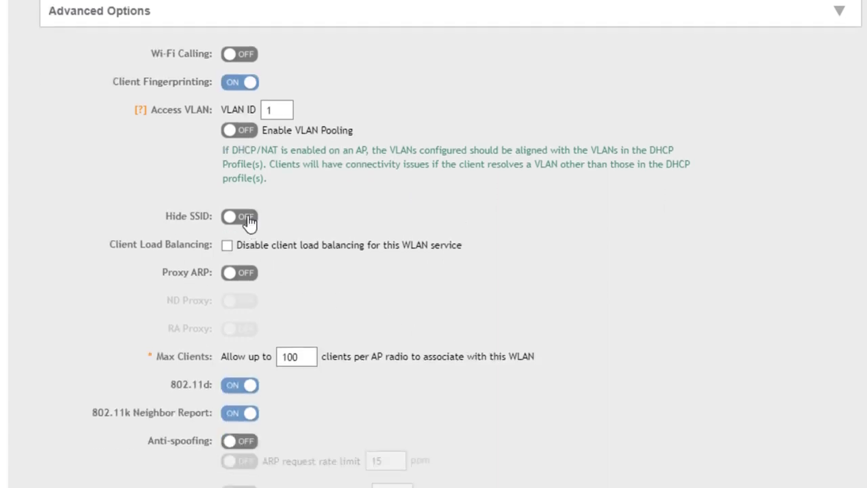
pyautogui.scroll(-4, 442, 234)
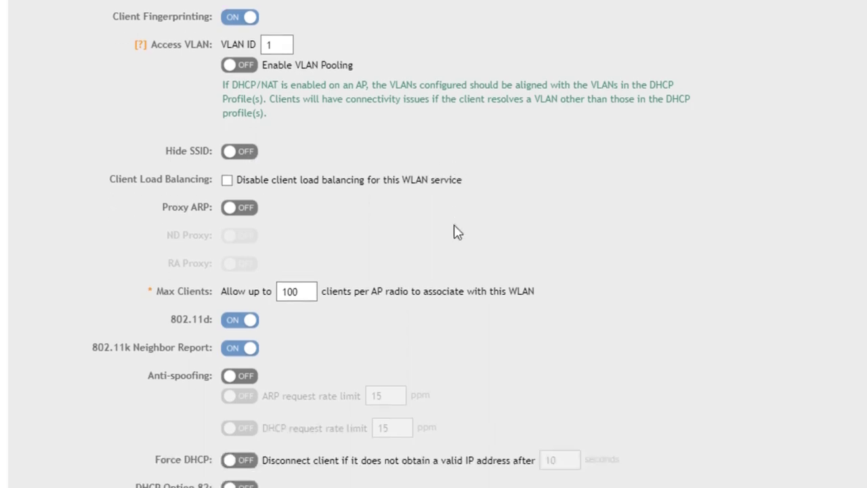
pyautogui.scroll(-3, 447, 231)
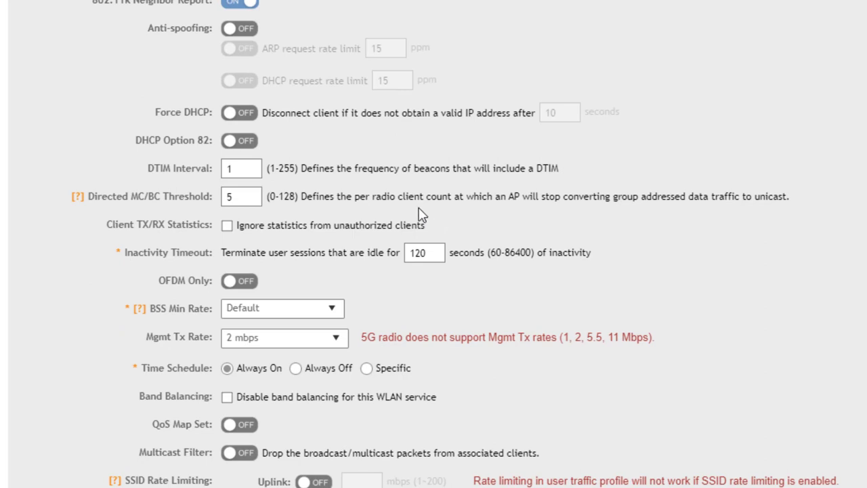
pyautogui.scroll(-1, 412, 213)
pyautogui.scroll(-5, 399, 108)
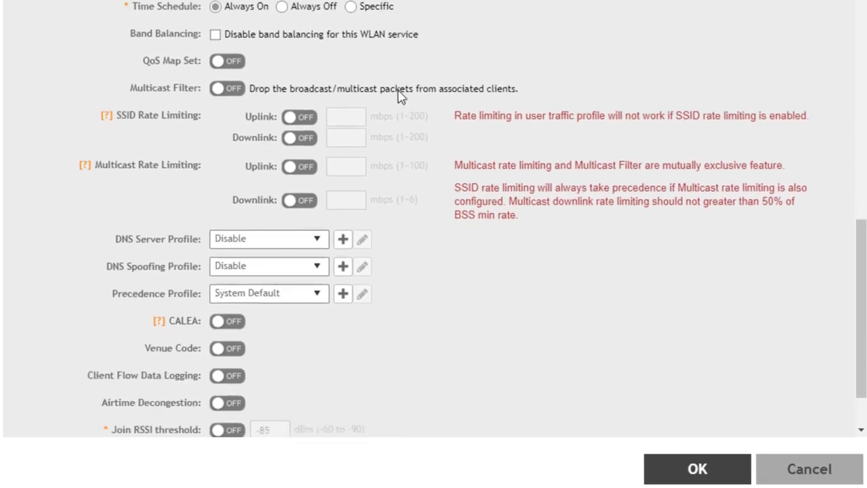
pyautogui.scroll(-2, 397, 97)
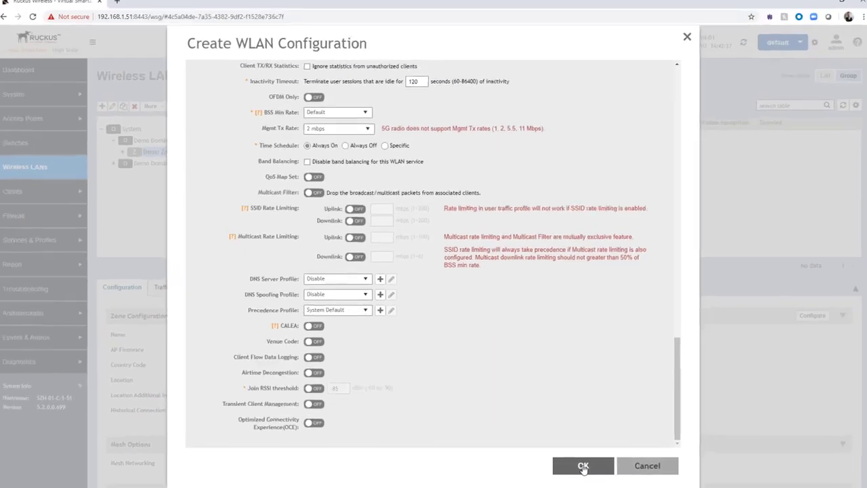
pyautogui.click(661, 467)
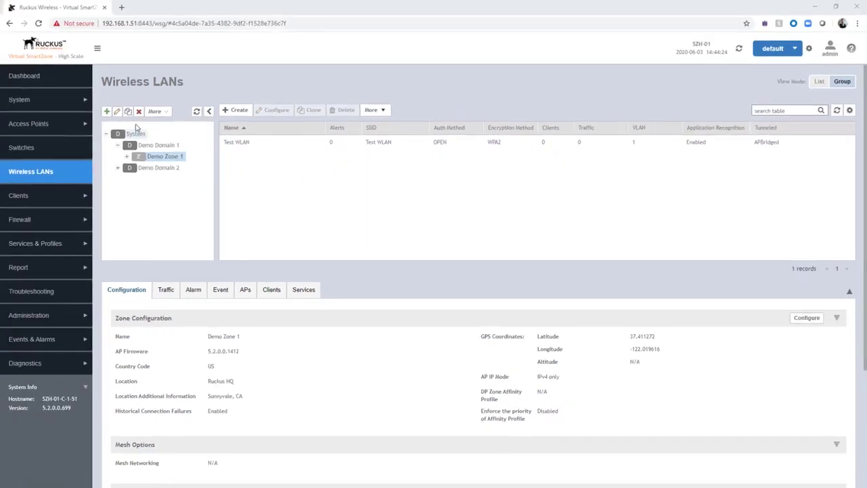
# Go to the access points, expand Demo Domain 1 down to Demo Zone 1, and view the details of access point Ruckus-R510-1.
pyautogui.click(33, 128)
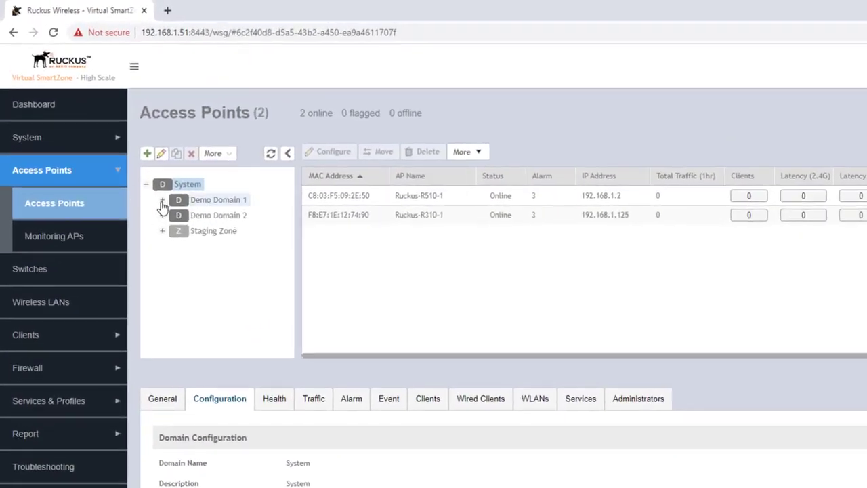
pyautogui.click(162, 202)
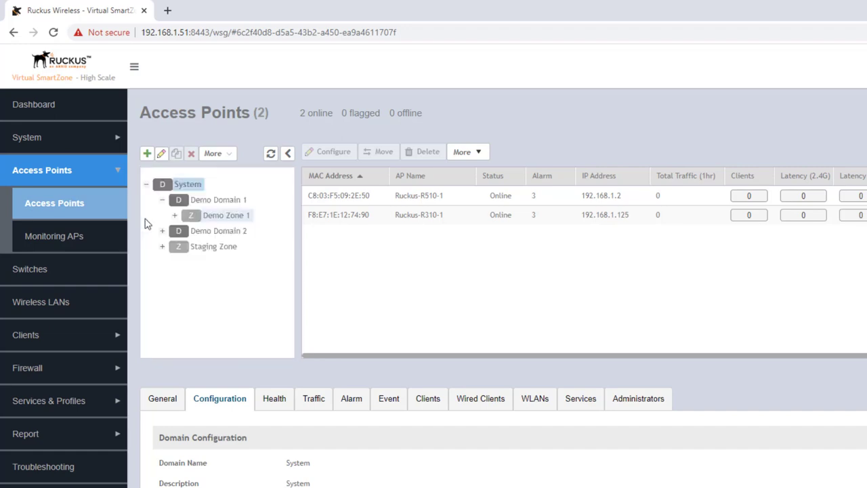
pyautogui.click(174, 215)
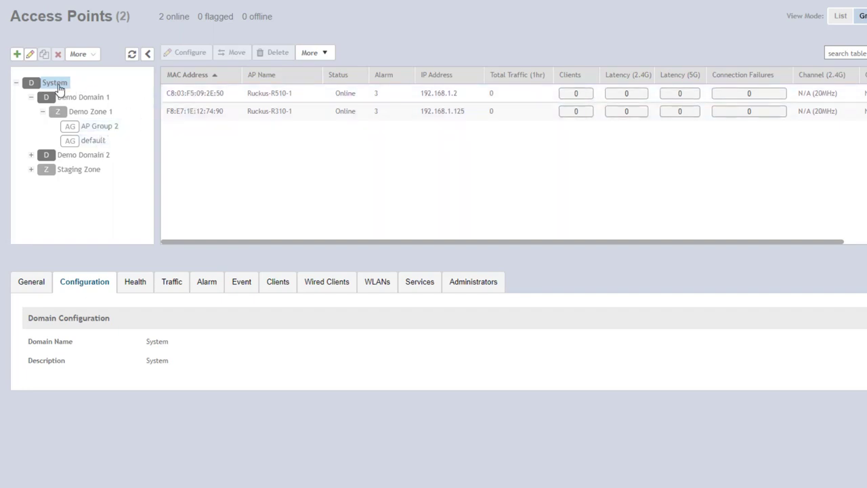
pyautogui.click(95, 112)
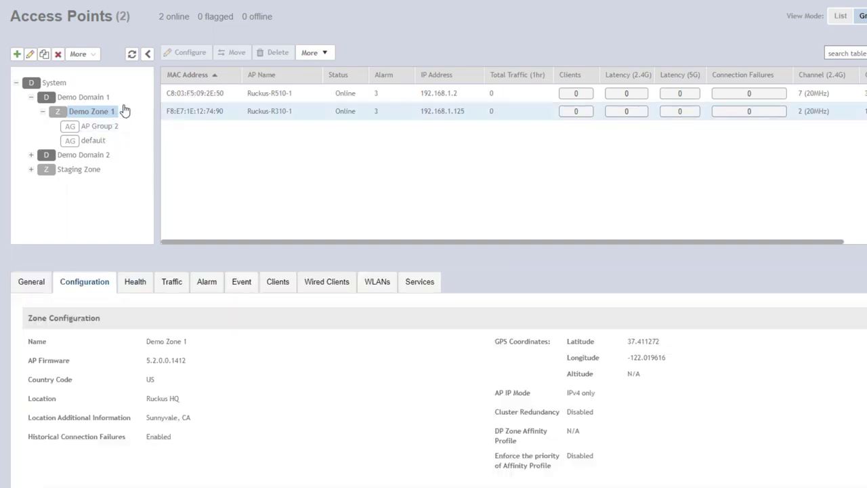
pyautogui.click(220, 96)
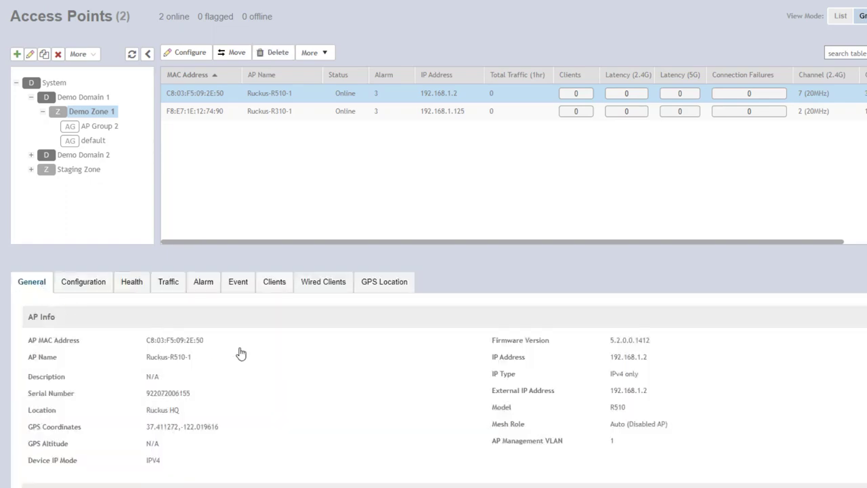
# Check the AP group and broadcast WLANs in the general details of Ruckus-R510-1 and of Ruckus-R310-1.
pyautogui.scroll(-5, 289, 359)
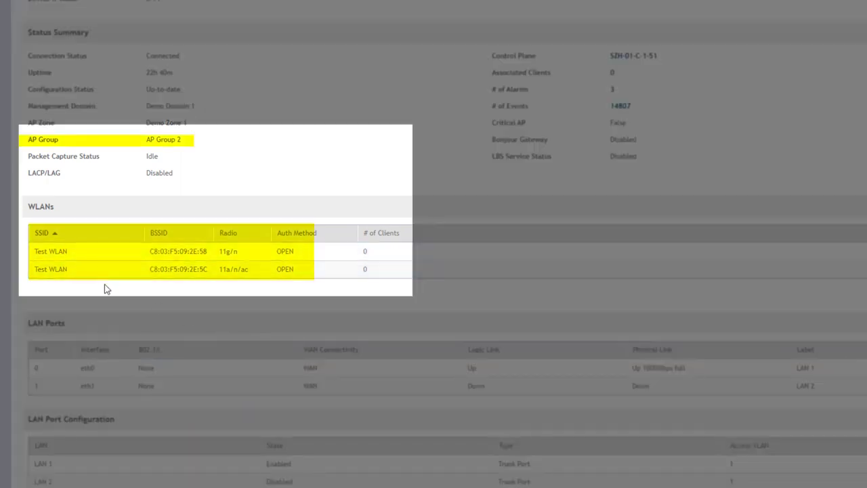
pyautogui.scroll(6, 183, 308)
pyautogui.click(194, 56)
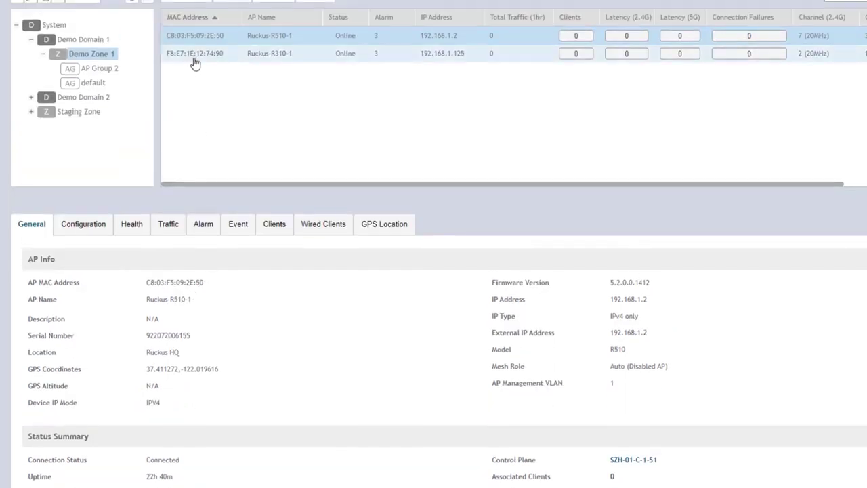
pyautogui.scroll(1, 195, 57)
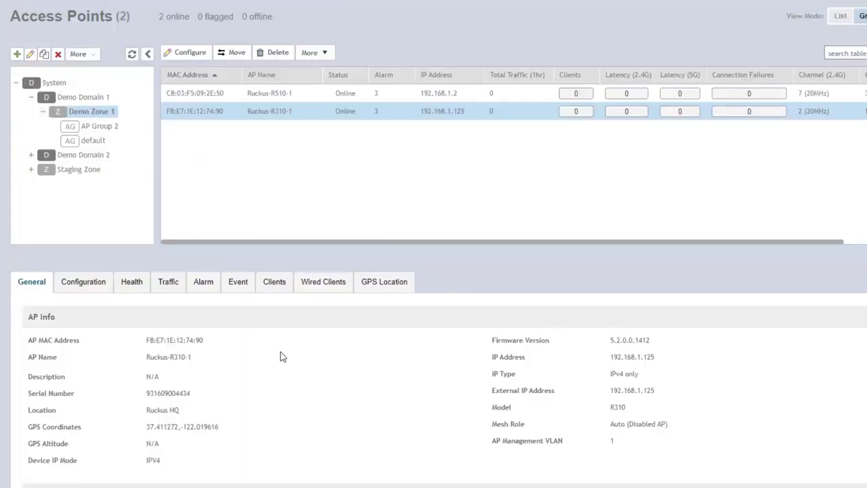
pyautogui.scroll(-5, 281, 357)
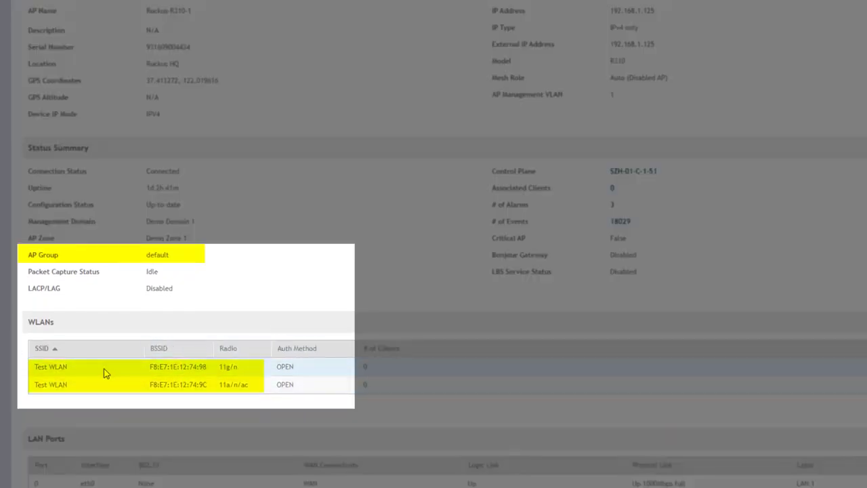
# View the wireless clients connected to access point Ruckus-R310-1 and examine the Galaxy-S10e entry.
pyautogui.scroll(5, 253, 259)
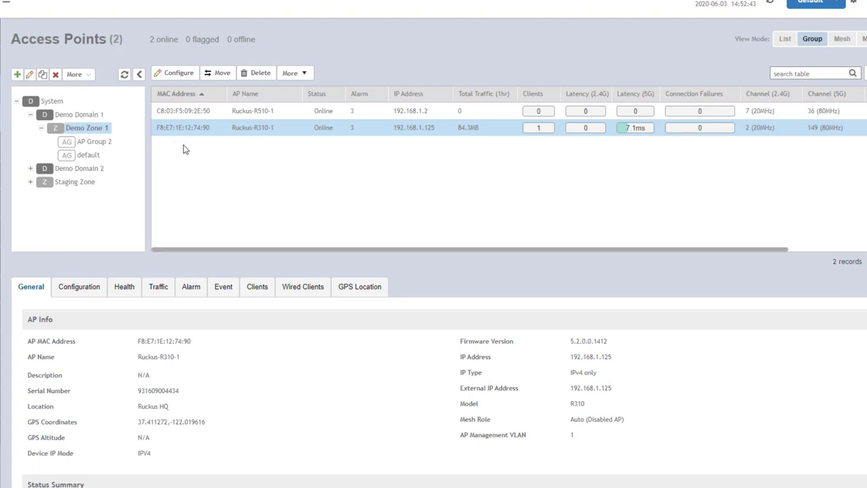
pyautogui.click(258, 286)
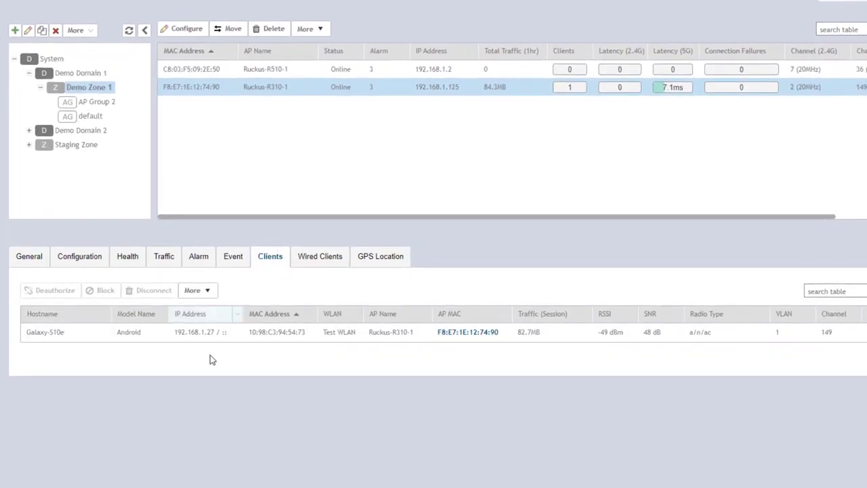
pyautogui.click(51, 338)
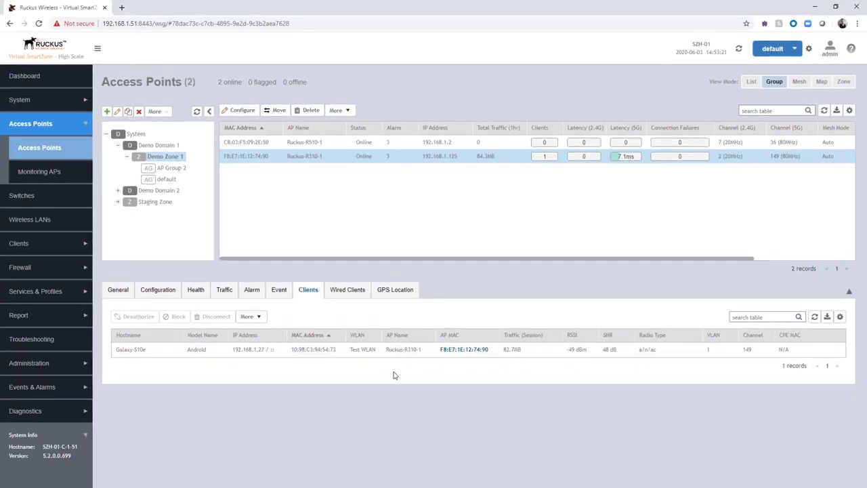
# Go to the wireless LANs, view the clients of Test WLAN, and select the Galaxy-S10e client.
pyautogui.click(39, 221)
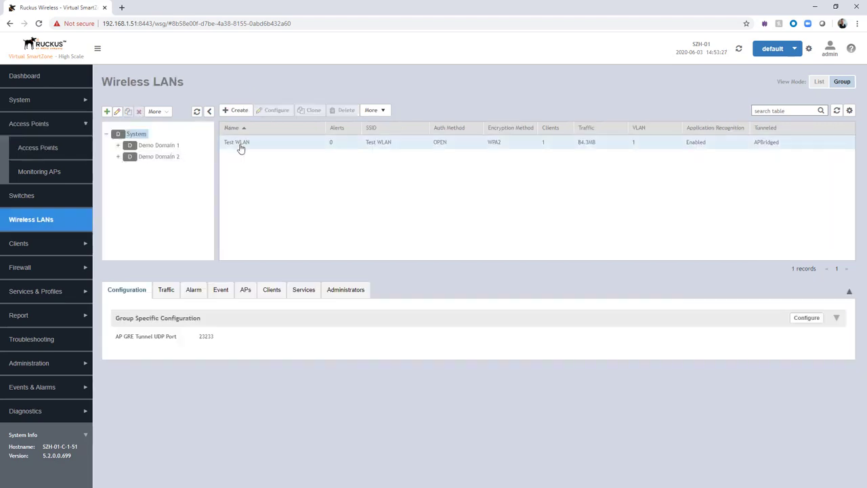
pyautogui.click(242, 147)
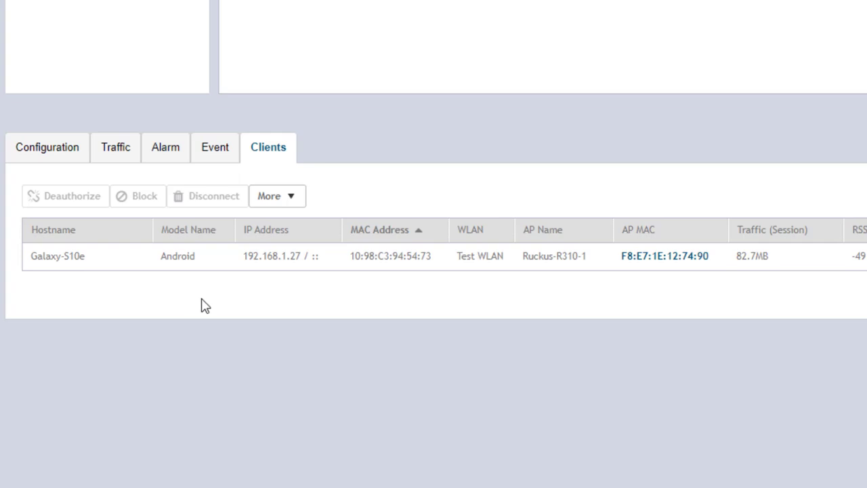
pyautogui.click(60, 255)
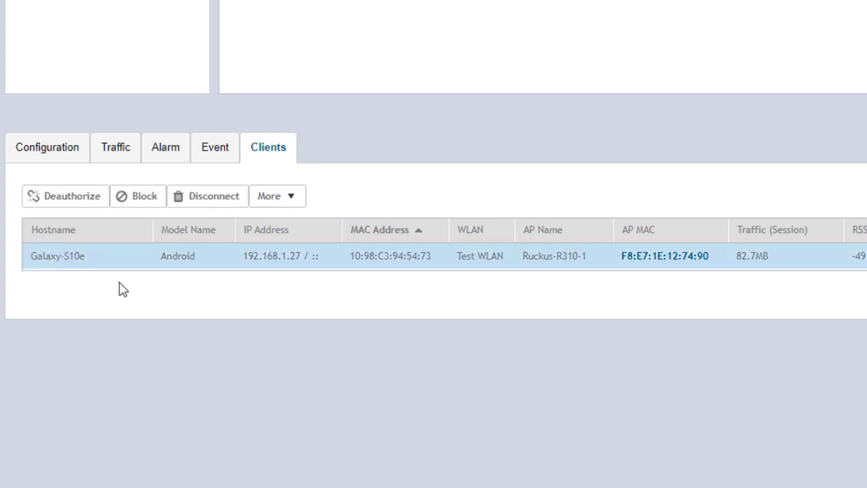